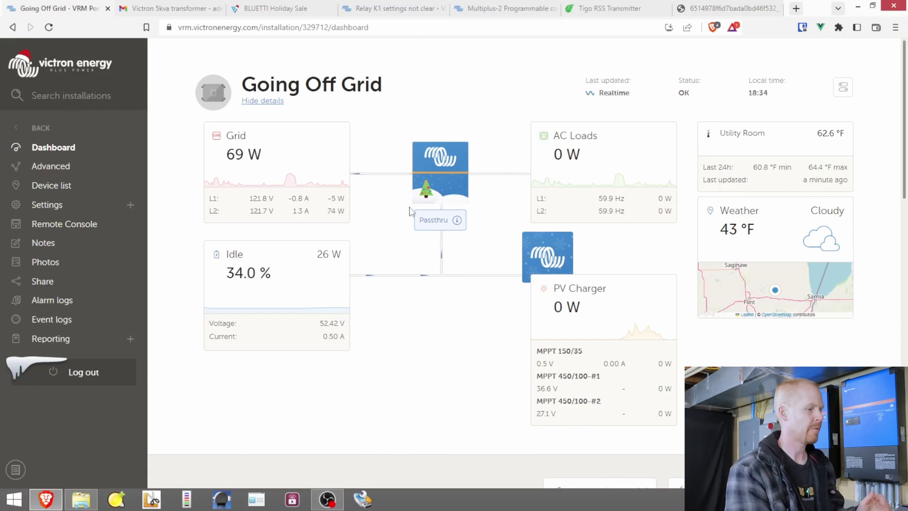
Go to the Going Off Grid device list and open its Remote VEConfigure page.
left_click(71, 188)
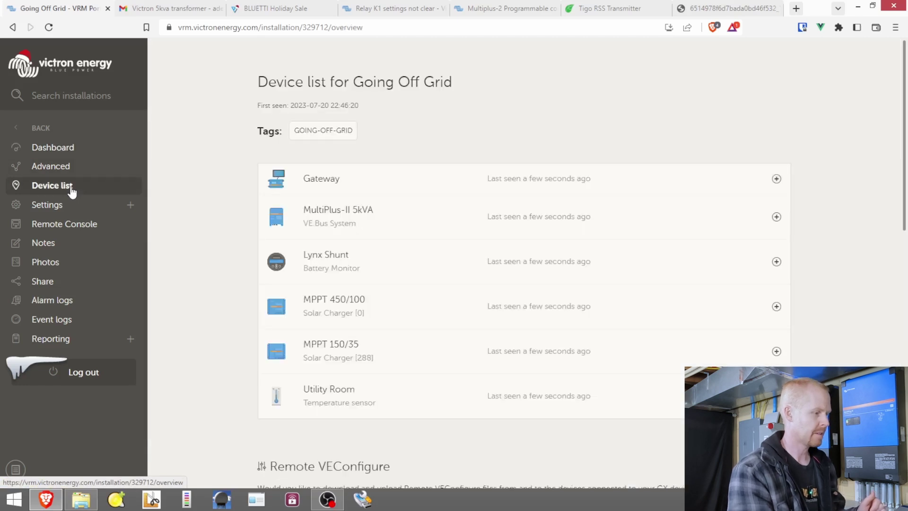
scroll(902, 152, "down", 1)
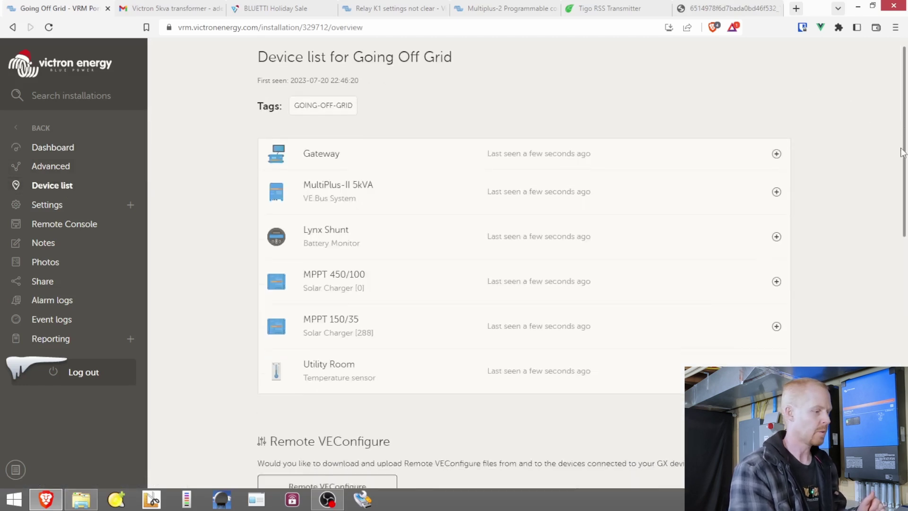
scroll(901, 152, "down", 3)
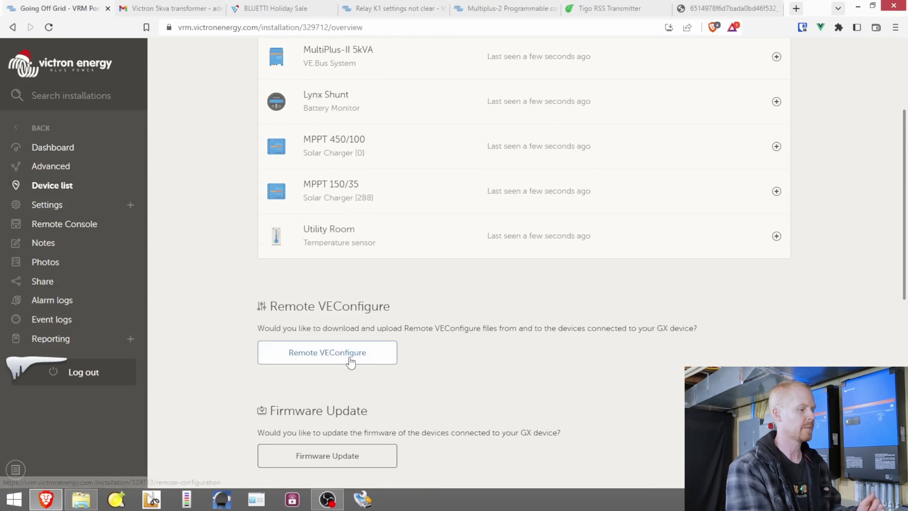
left_click(351, 362)
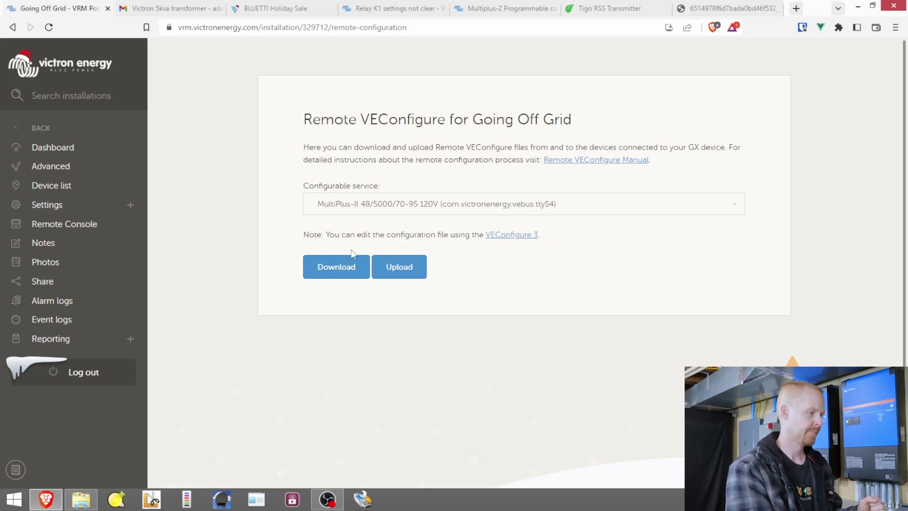
Download the system configuration and open the first MultiPlus-II's VEConfigure Multi settings.
left_click(316, 276)
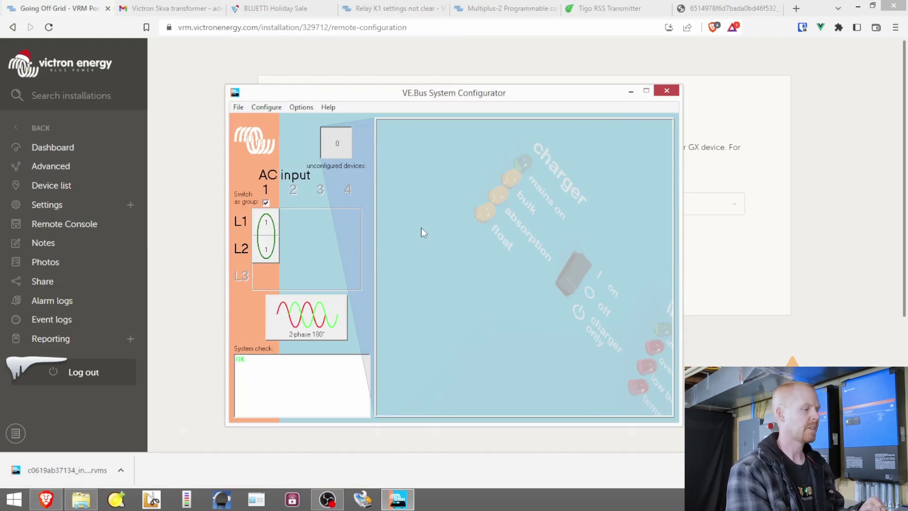
right_click(398, 157)
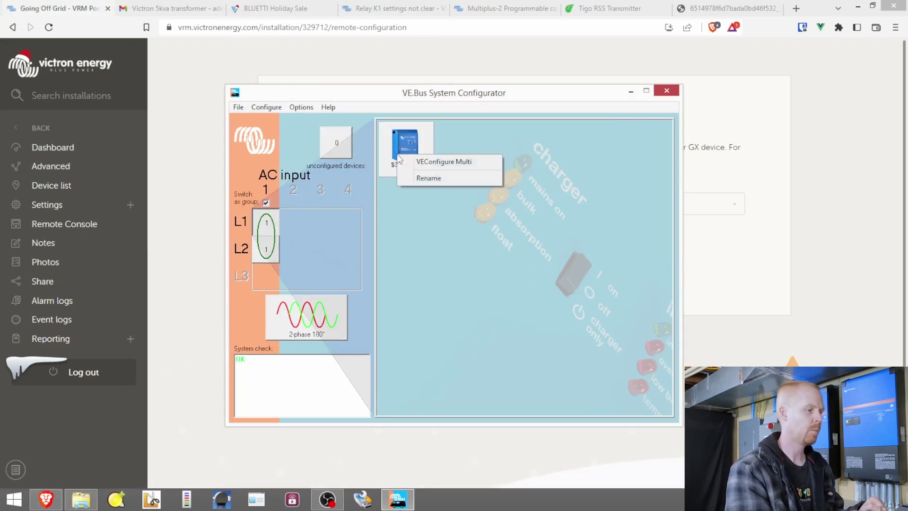
left_click(437, 162)
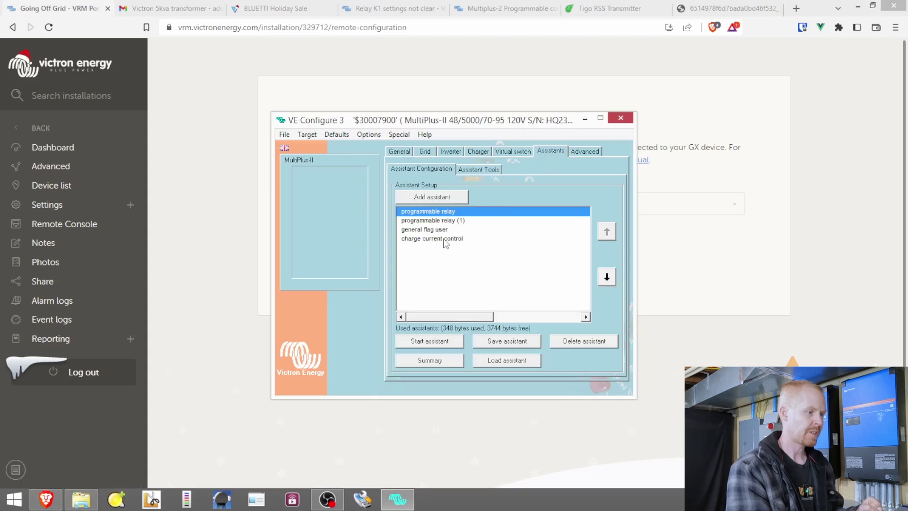
Step through the existing charge current control assistant, keeping auxiliary input 2 and the current thresholds.
left_click(428, 239)
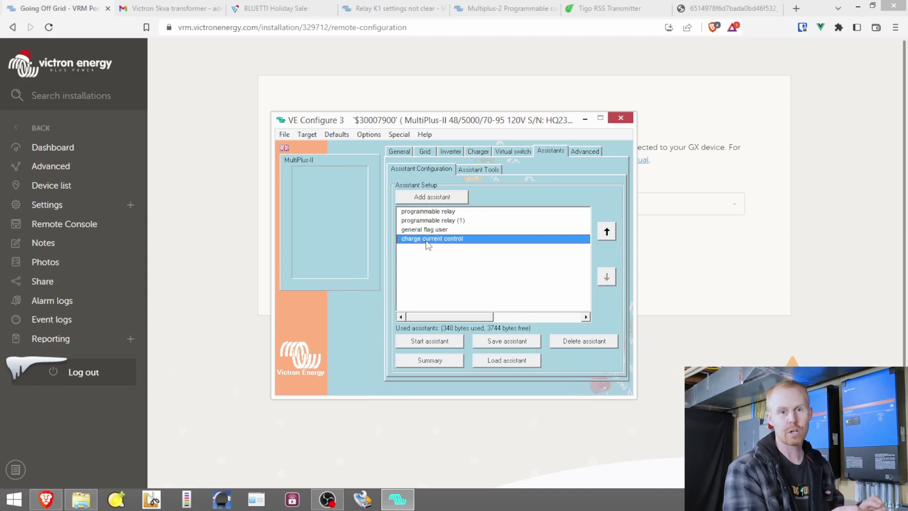
left_click(431, 342)
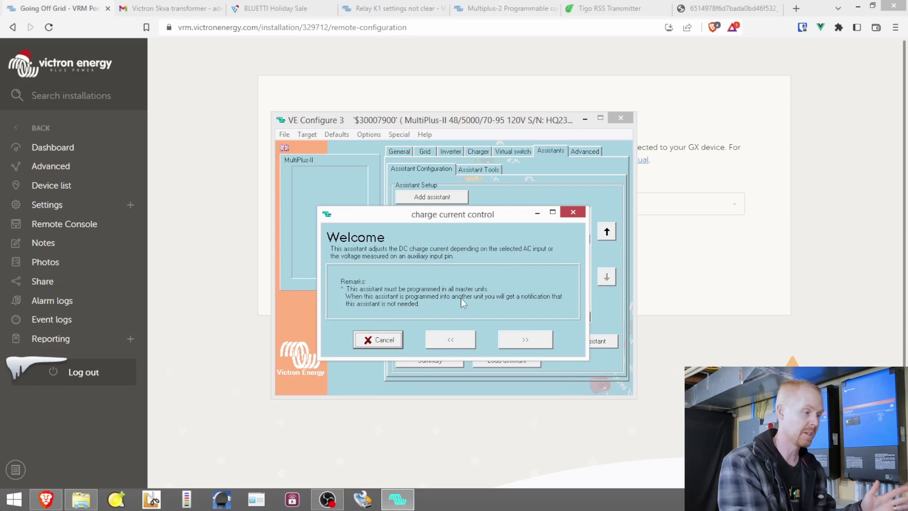
key("Return")
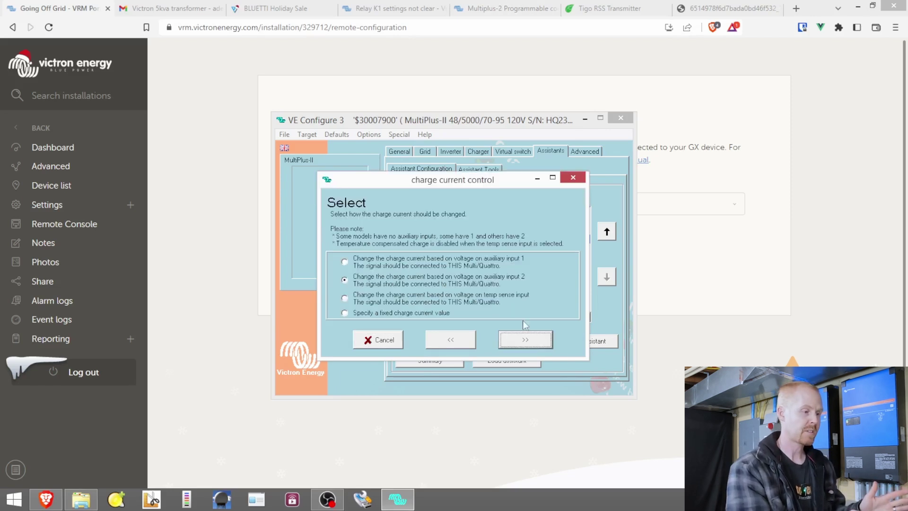
left_click(524, 340)
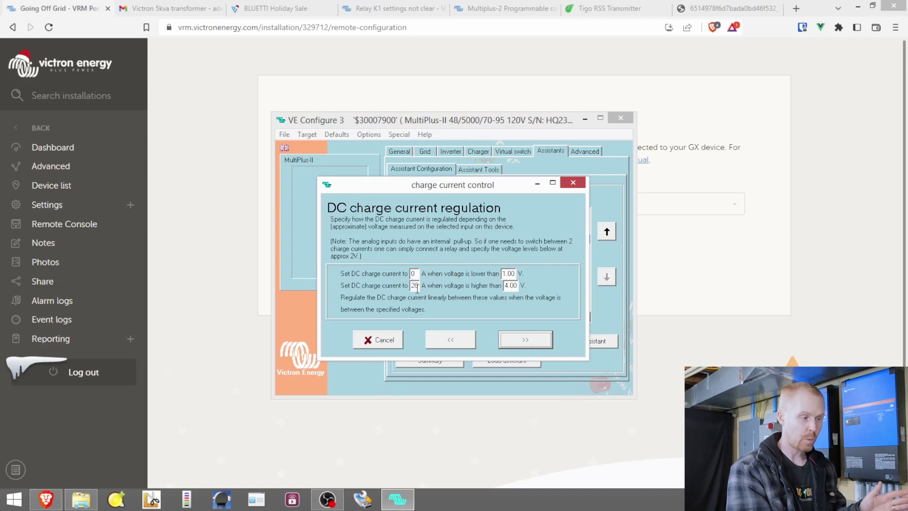
left_click(523, 339)
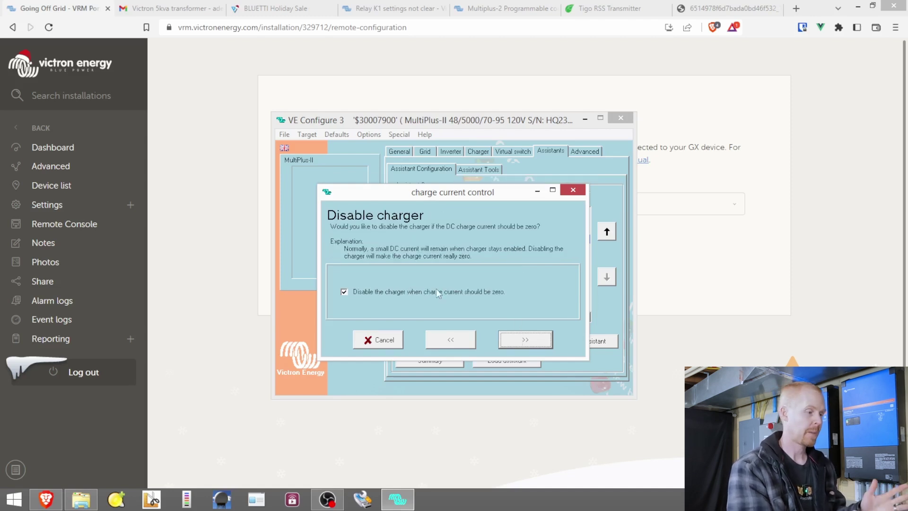
left_click(534, 342)
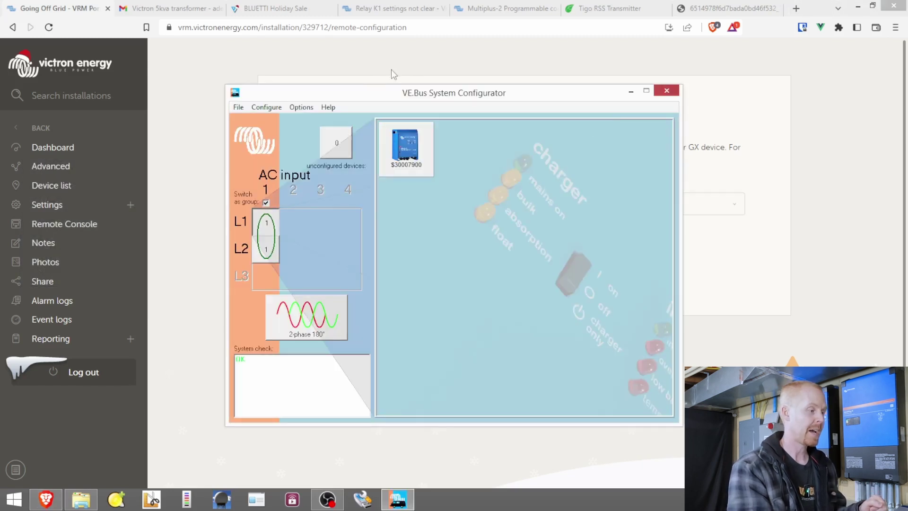
Open VEConfigure Multi for unit $30007AB9 and acknowledge it has no assistants.
right_click(415, 138)
left_click(414, 142)
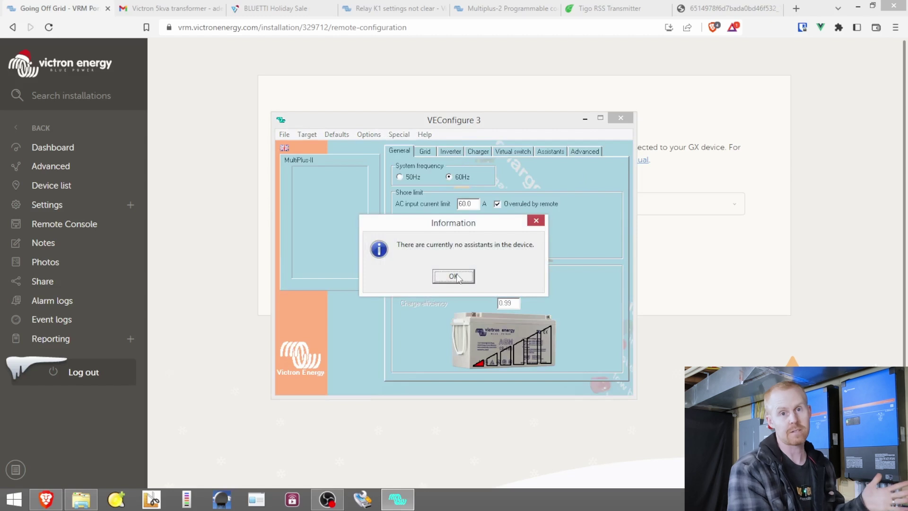
left_click(454, 276)
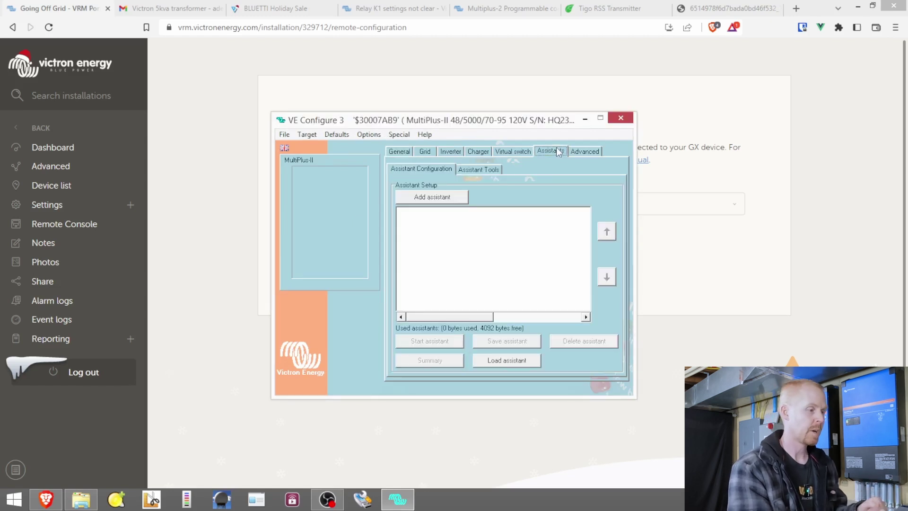
Add a charge current control assistant with 'Disable the charger' ticked for zero charge current.
left_click(432, 202)
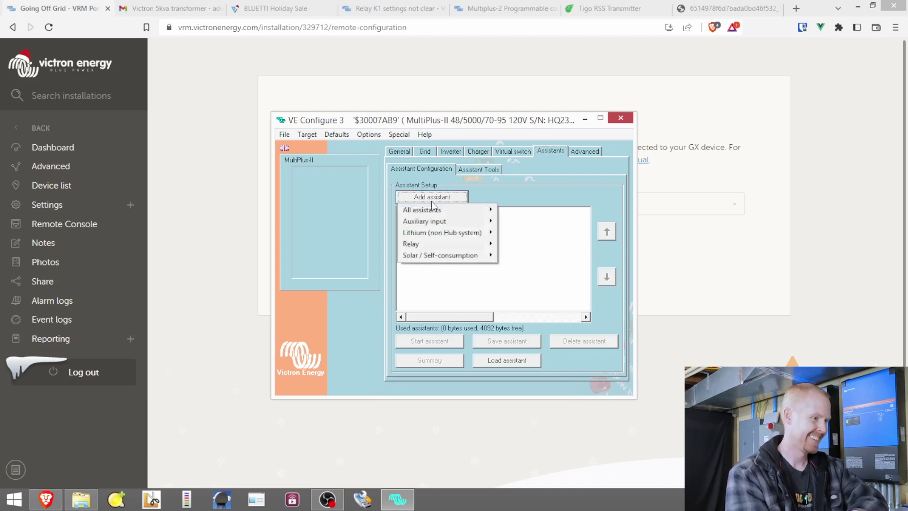
mouse_move(433, 209)
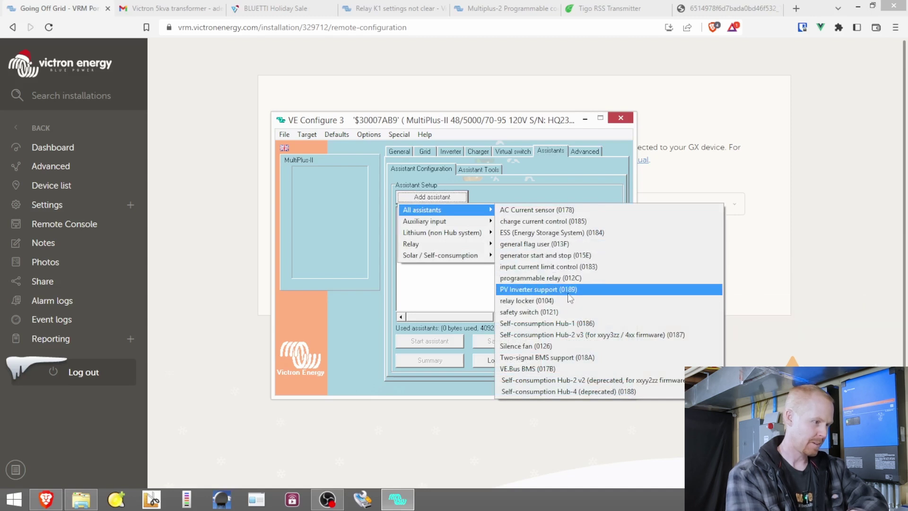
left_click(563, 227)
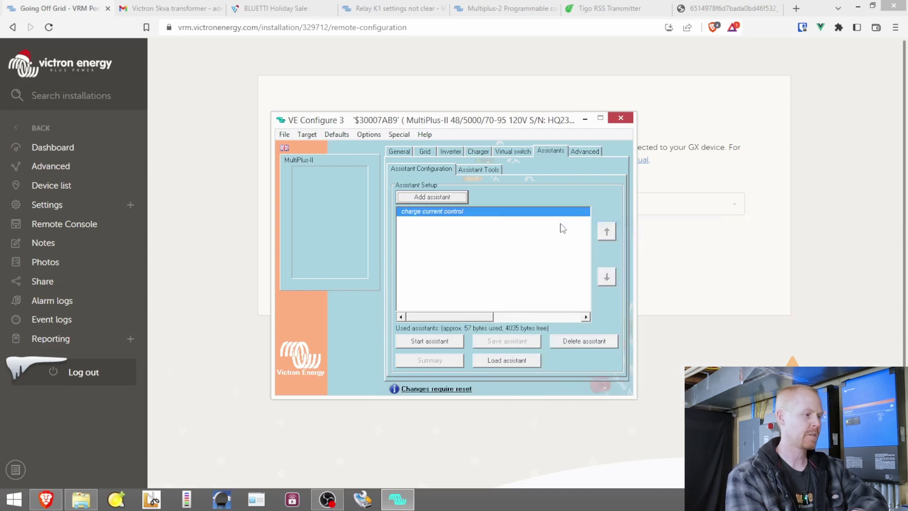
left_click(429, 341)
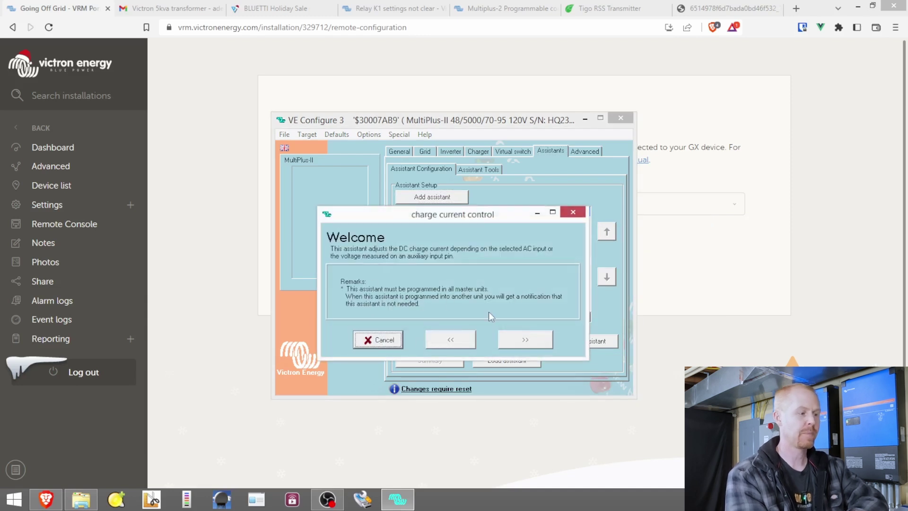
left_click(537, 350)
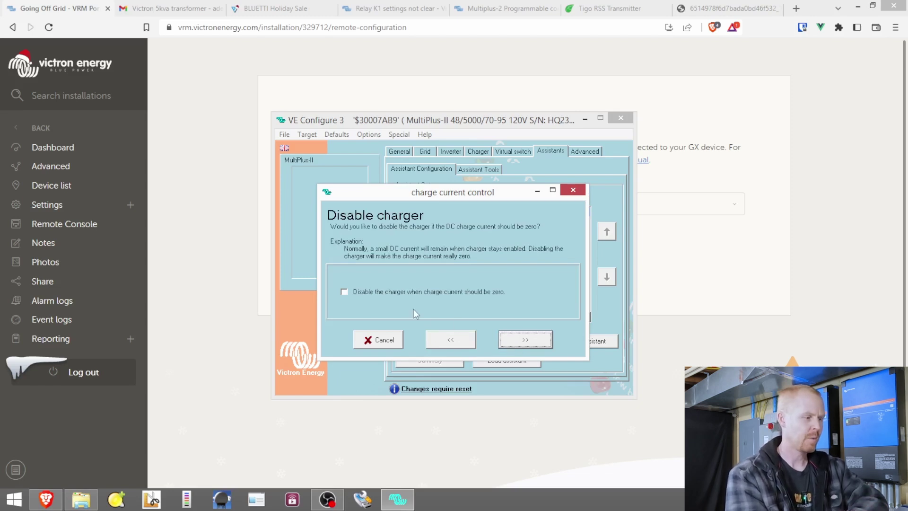
left_click(374, 294)
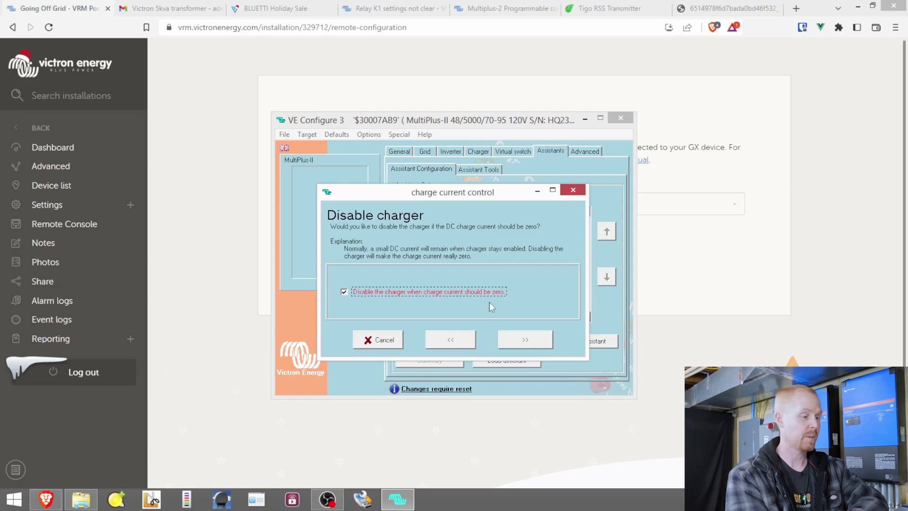
left_click(524, 340)
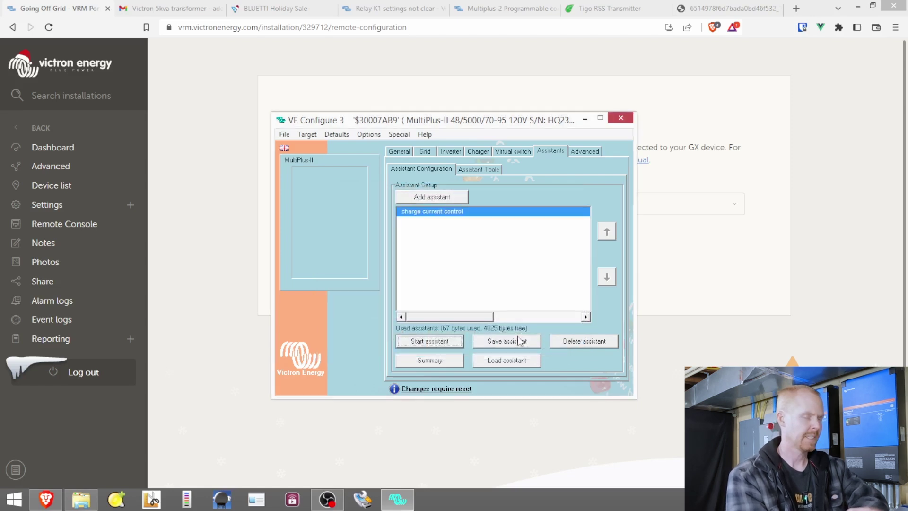
Review the assistant summary and the unit's charger settings.
left_click(430, 360)
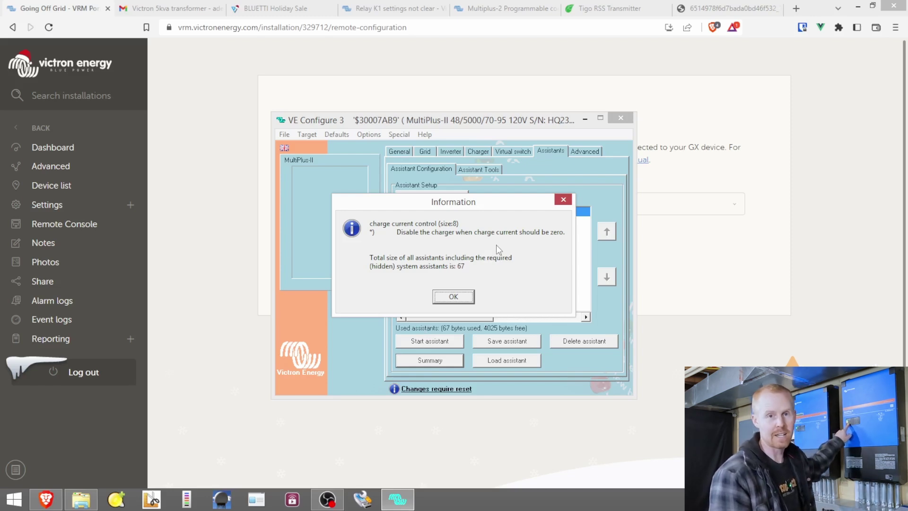
key("Return")
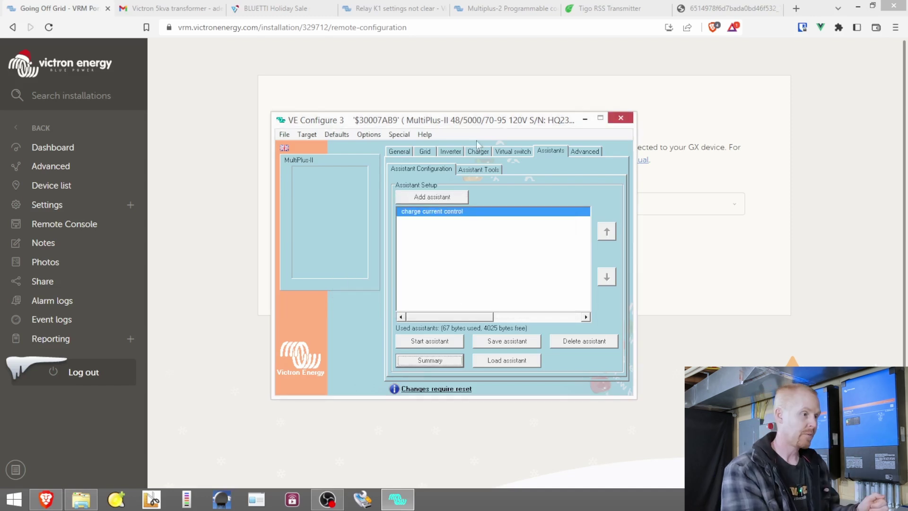
left_click(480, 153)
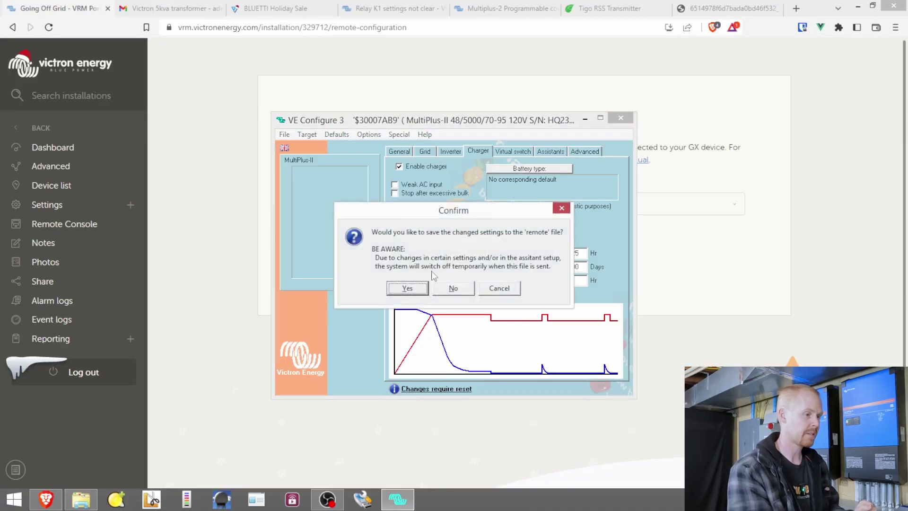
Confirm saving the changes and store the configuration to the remote file when closing.
left_click(407, 289)
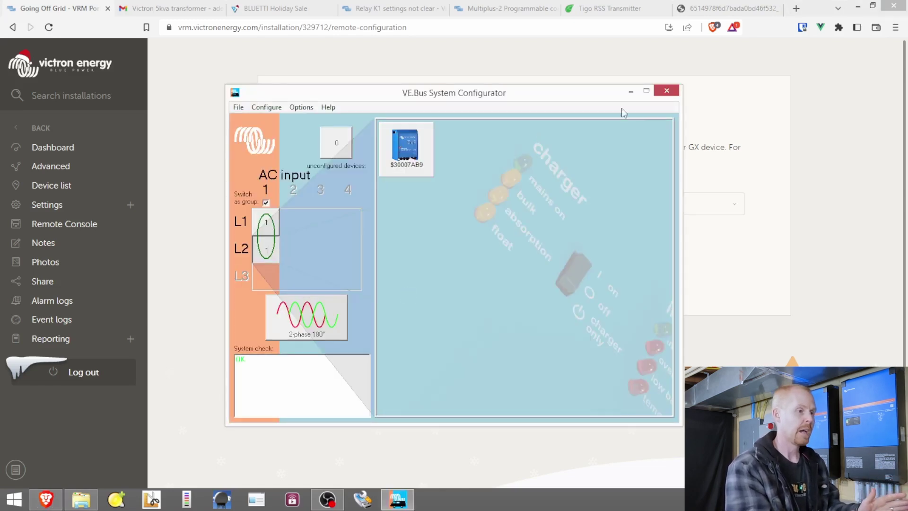
left_click(667, 90)
left_click(423, 292)
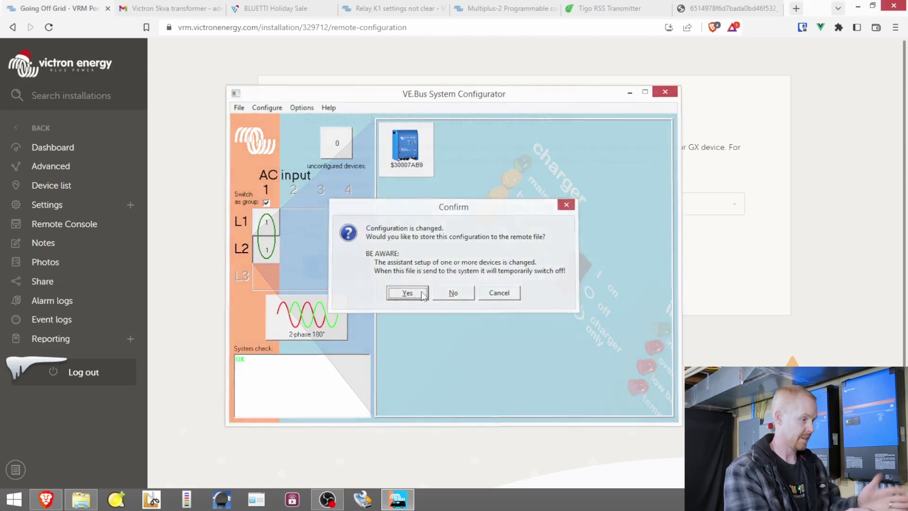
Upload the newest .rvms configuration file from the Desktop.
left_click(402, 266)
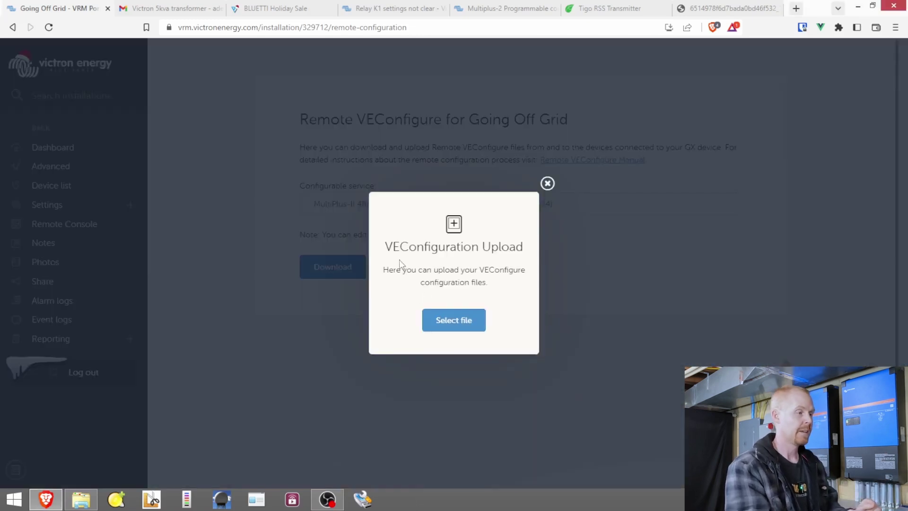
left_click(447, 326)
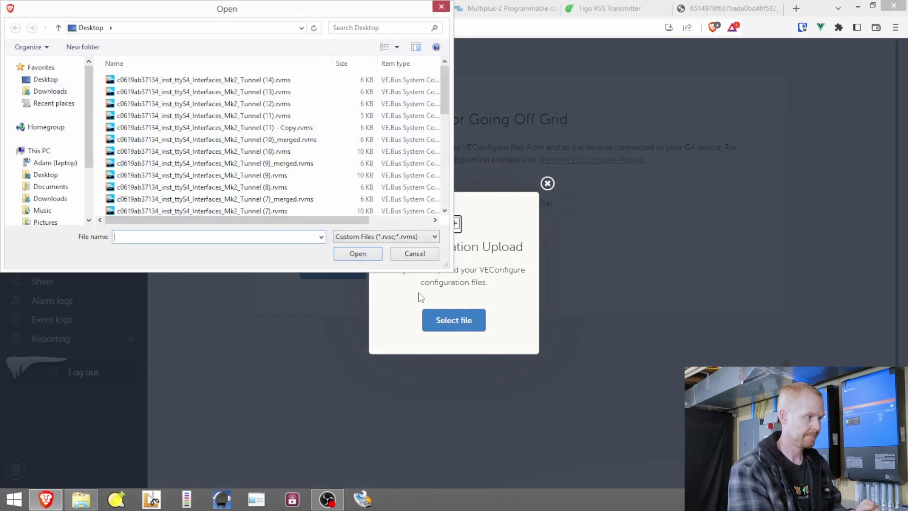
left_click(358, 252)
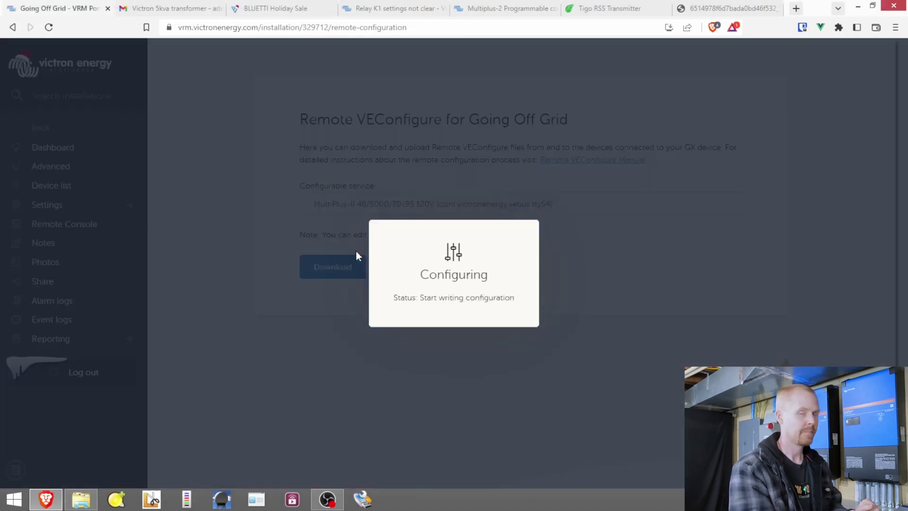